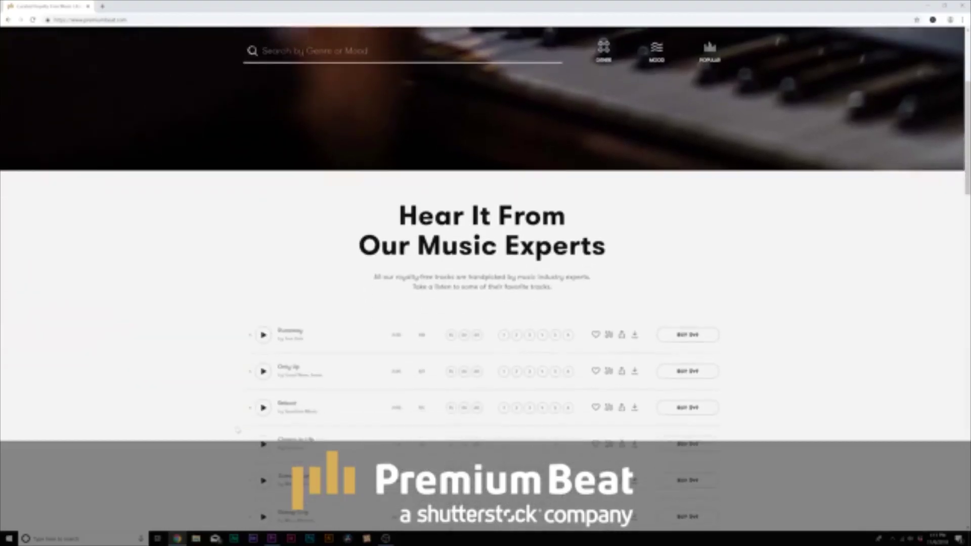
{"action": "scroll", "coordinate": [236, 429], "scroll_direction": "down", "scroll_amount": 2}
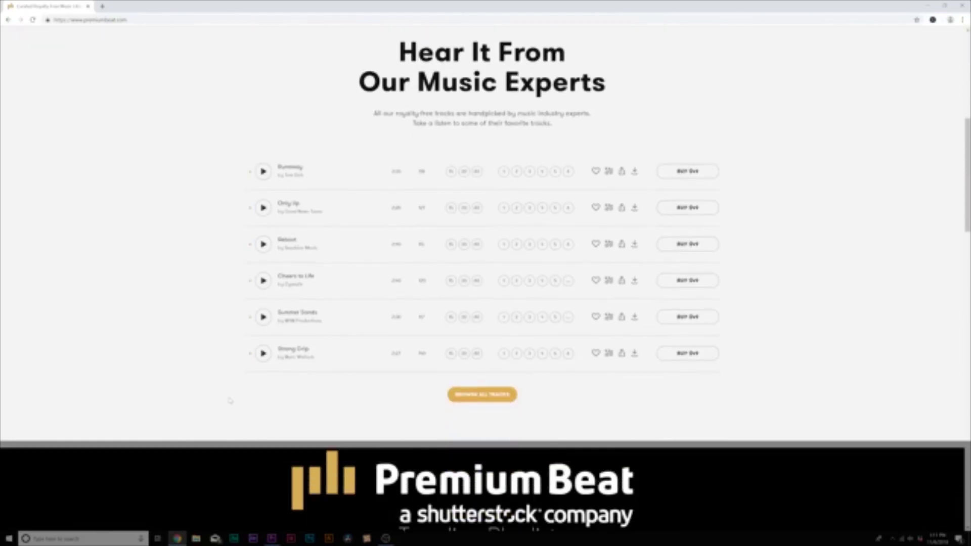
Open the full royalty-free music library and preview Autumn Eyes and the next two tracks
{"action": "left_click", "coordinate": [481, 395]}
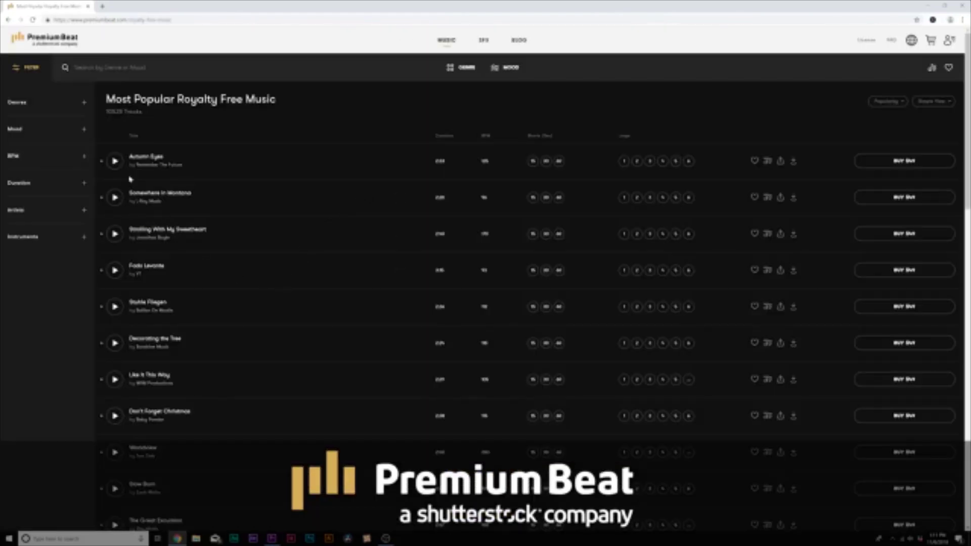
{"action": "left_click", "coordinate": [115, 163]}
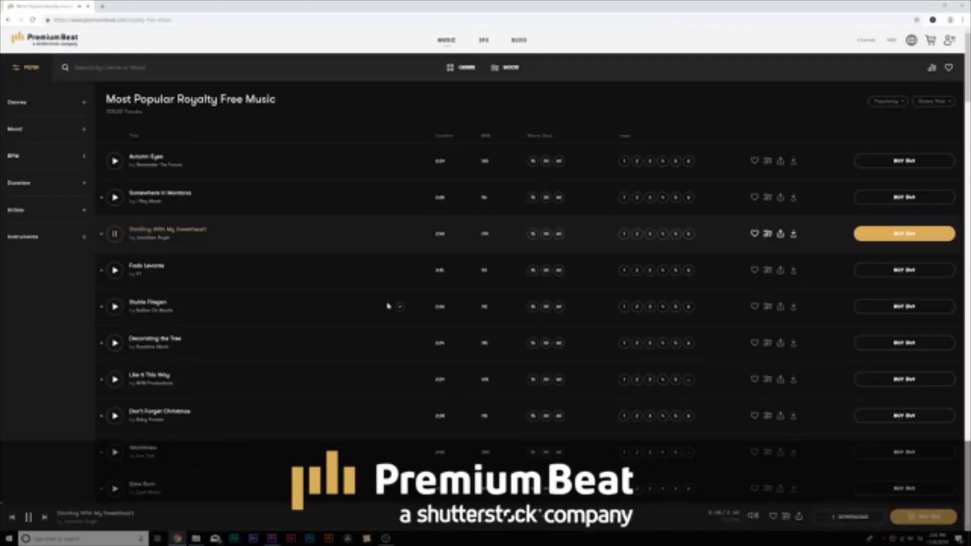
{"action": "key", "text": "Down"}
{"action": "key", "text": "Down"}
{"action": "key", "text": "Down"}
{"action": "key", "text": "Down"}
{"action": "key", "text": "Down"}
{"action": "key", "text": "Down"}
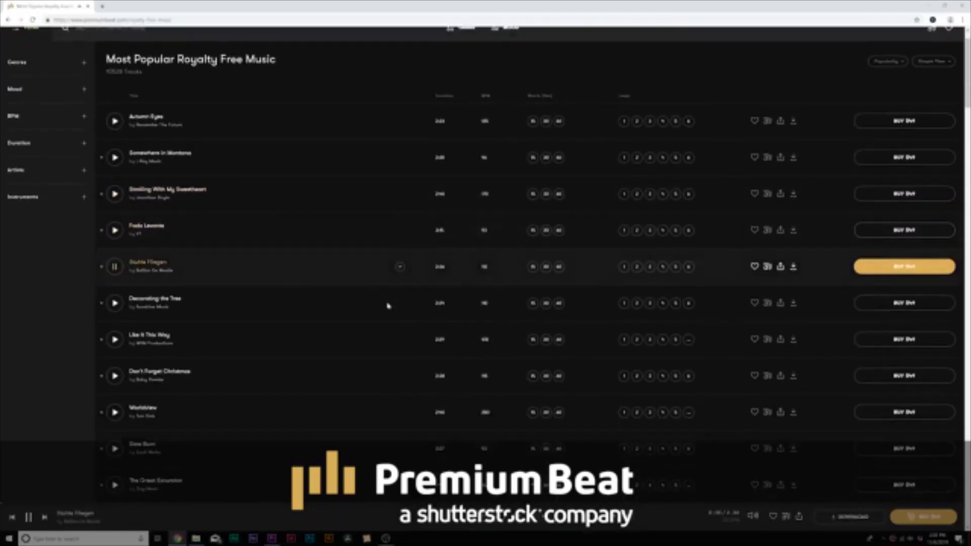
{"action": "key", "text": "Down"}
{"action": "key", "text": "Down"}
{"action": "key", "text": "Down"}
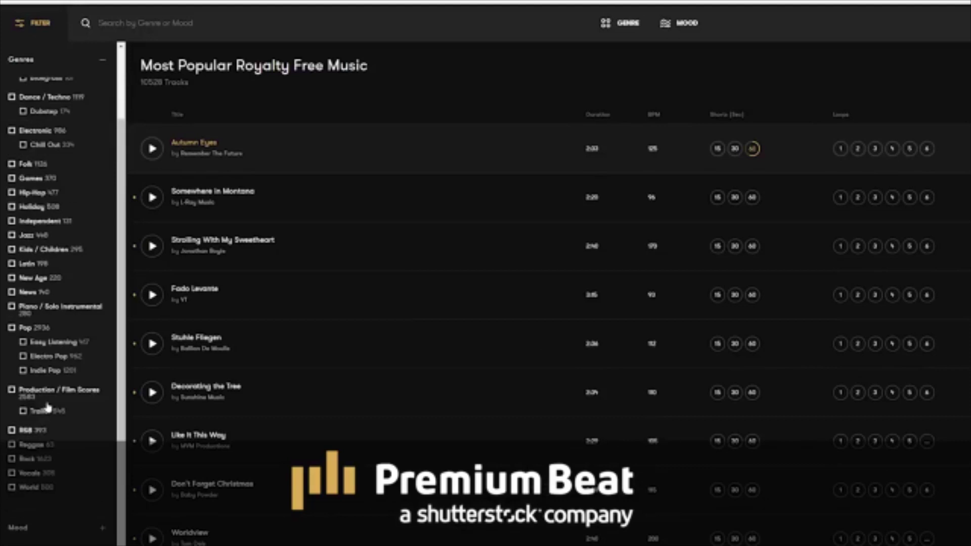
Collapse the Genres filter and expand the Mood filter options in the sidebar
{"action": "scroll", "coordinate": [48, 407], "scroll_direction": "up", "scroll_amount": 10}
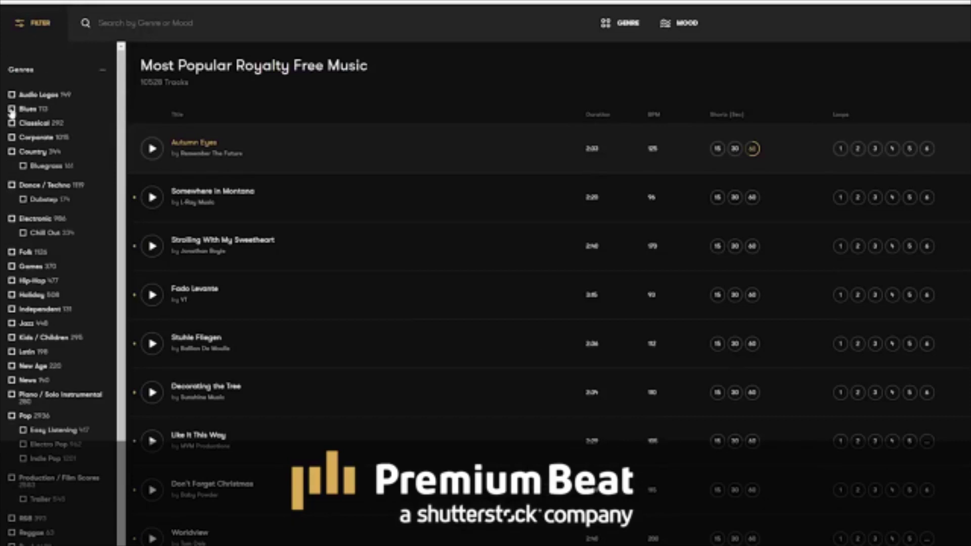
{"action": "left_click", "coordinate": [33, 69]}
{"action": "left_click", "coordinate": [26, 106]}
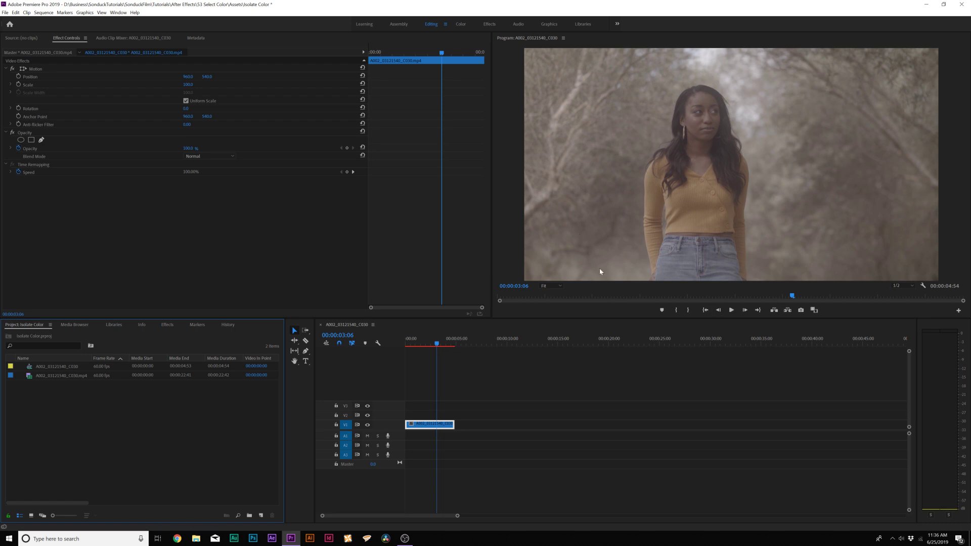
Find Lumetri Color in the Effects panel and apply it to the orchard clip on V1
{"action": "left_click", "coordinate": [167, 324]}
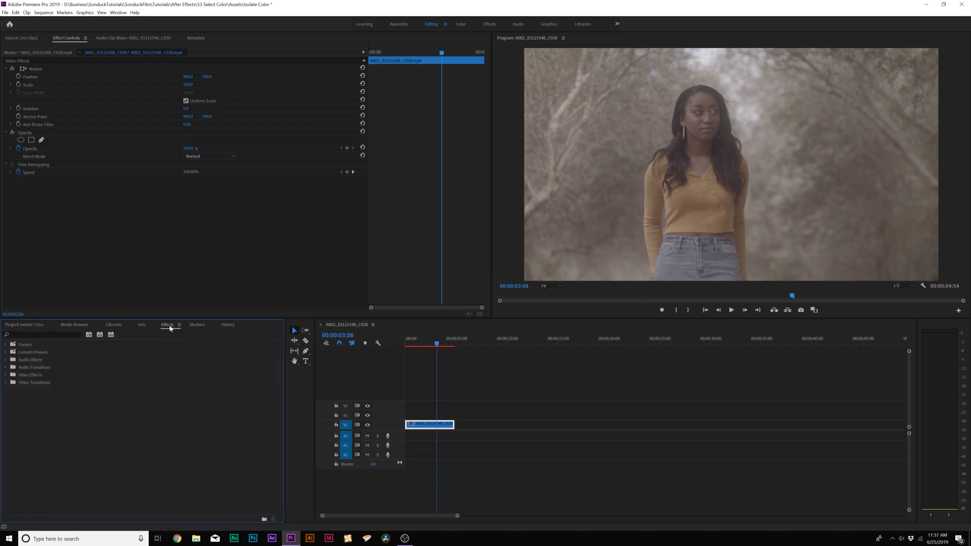
{"action": "left_click", "coordinate": [41, 333]}
{"action": "type", "text": "L"}
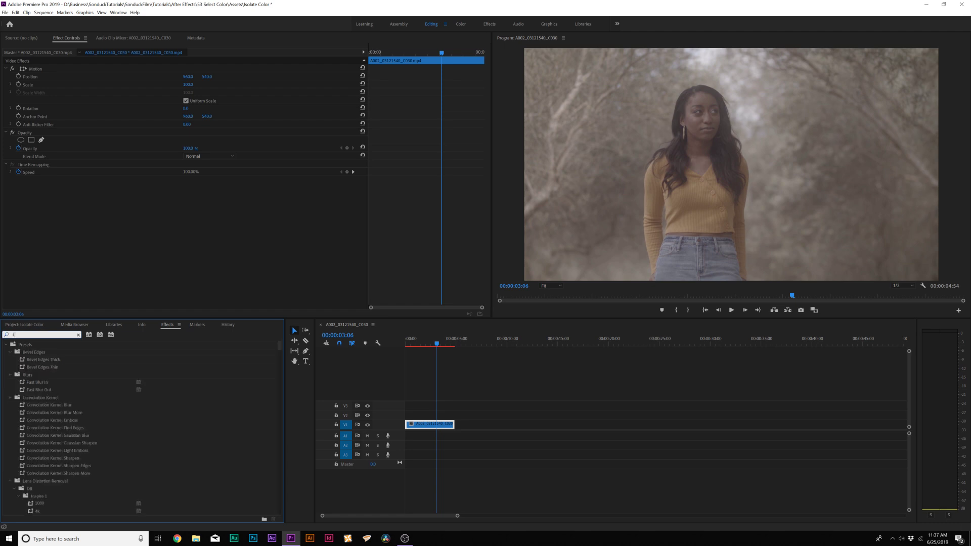
{"action": "type", "text": "umetri color"}
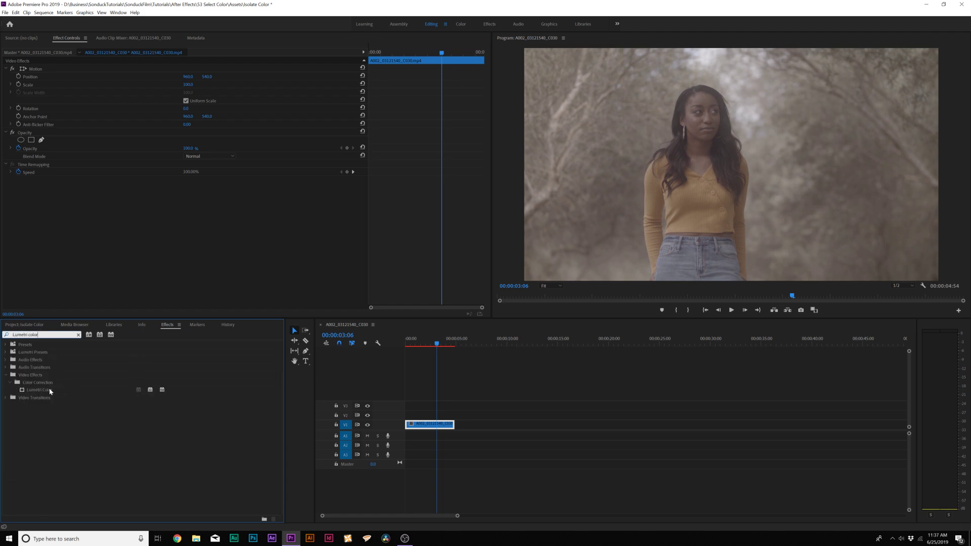
{"action": "left_click_drag", "start_coordinate": [50, 391], "coordinate": [431, 424]}
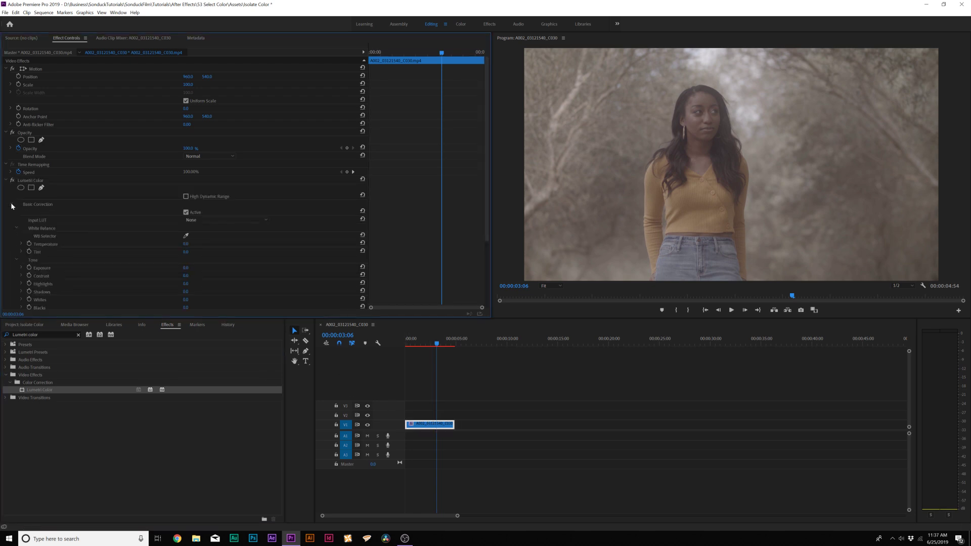
{"action": "left_click", "coordinate": [460, 24]}
In Basic Correction, boost contrast, deepen shadows, lift highlights, raise exposure and cool the temperature
{"action": "left_click", "coordinate": [808, 75]}
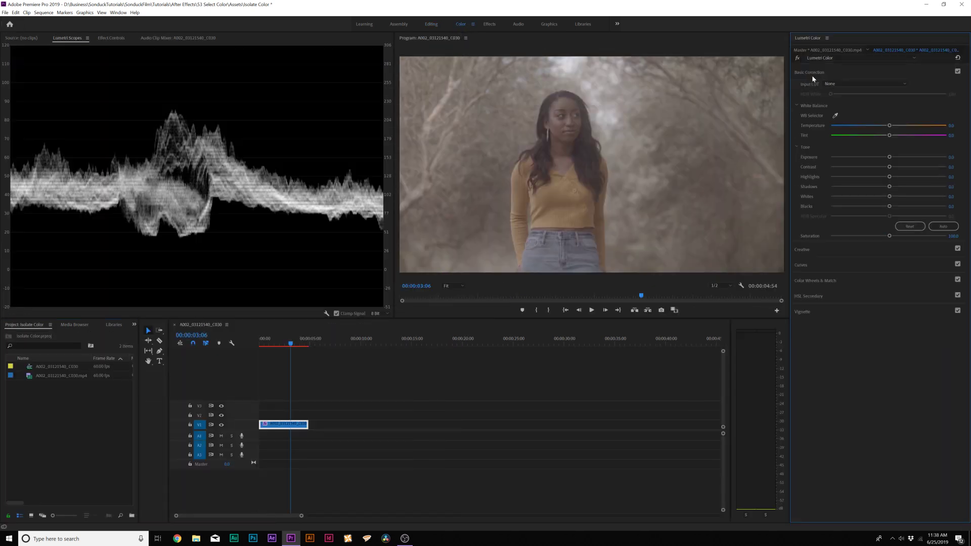
{"action": "left_click_drag", "start_coordinate": [890, 167], "coordinate": [949, 166]}
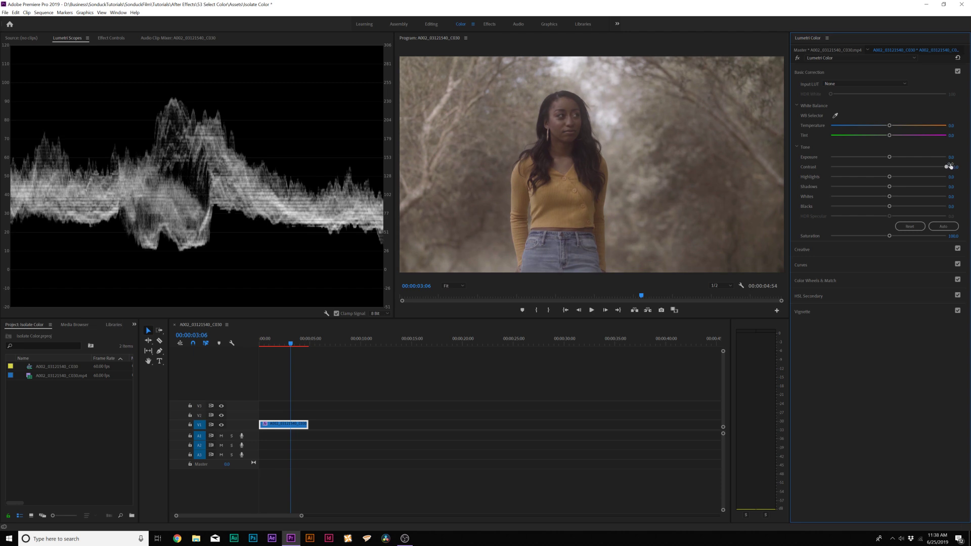
{"action": "left_click_drag", "start_coordinate": [890, 188], "coordinate": [912, 177]}
{"action": "left_click_drag", "start_coordinate": [890, 157], "coordinate": [888, 126]}
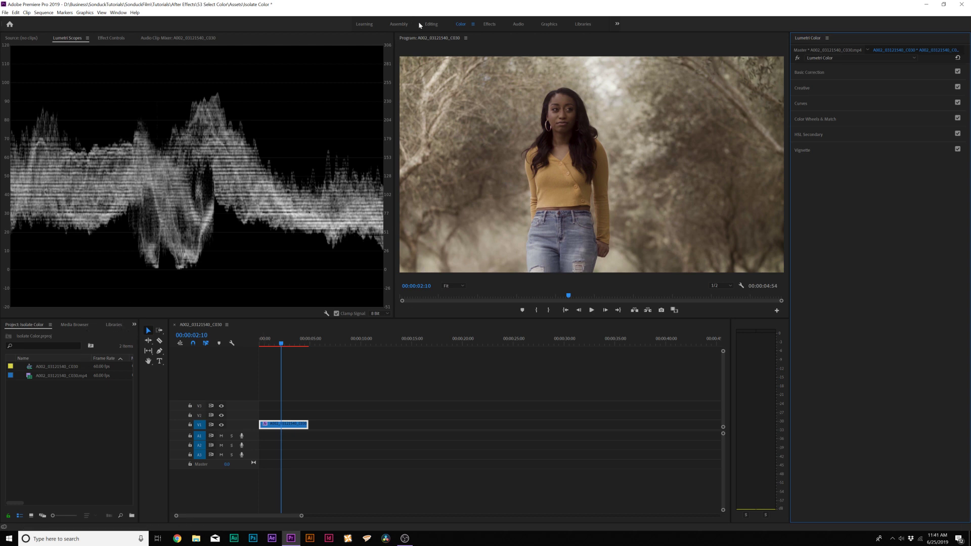
Add a second Lumetri Color to the clip and collapse the first one
{"action": "left_click", "coordinate": [432, 24]}
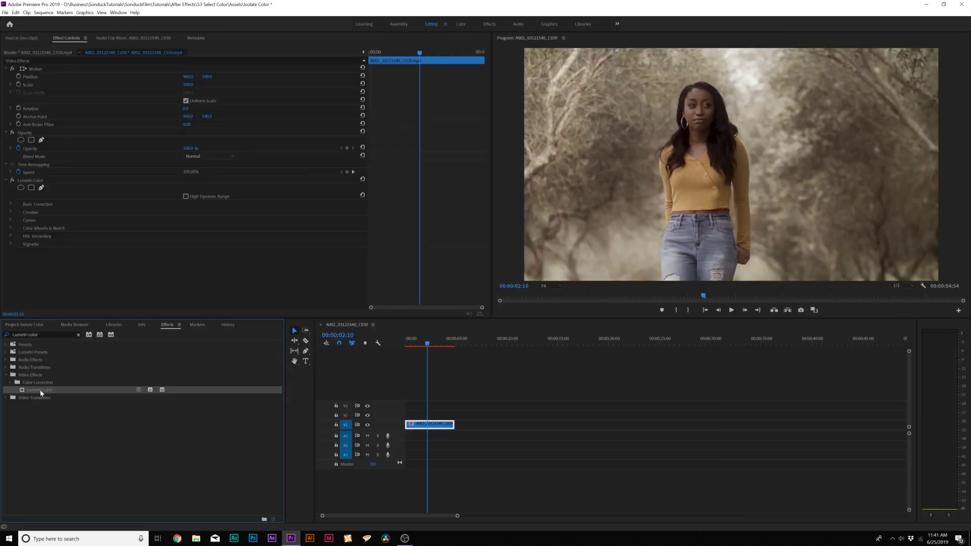
{"action": "left_click_drag", "start_coordinate": [41, 393], "coordinate": [86, 276]}
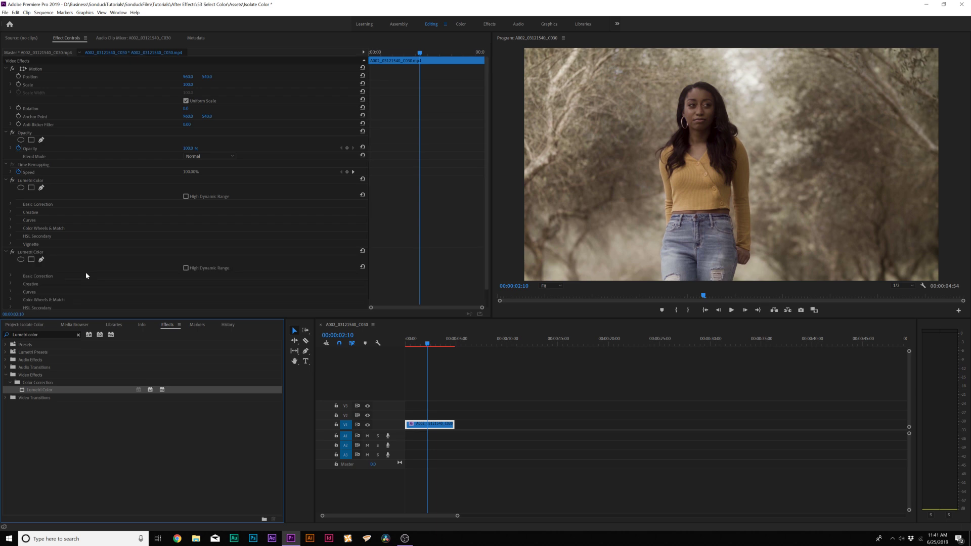
{"action": "left_click", "coordinate": [7, 181]}
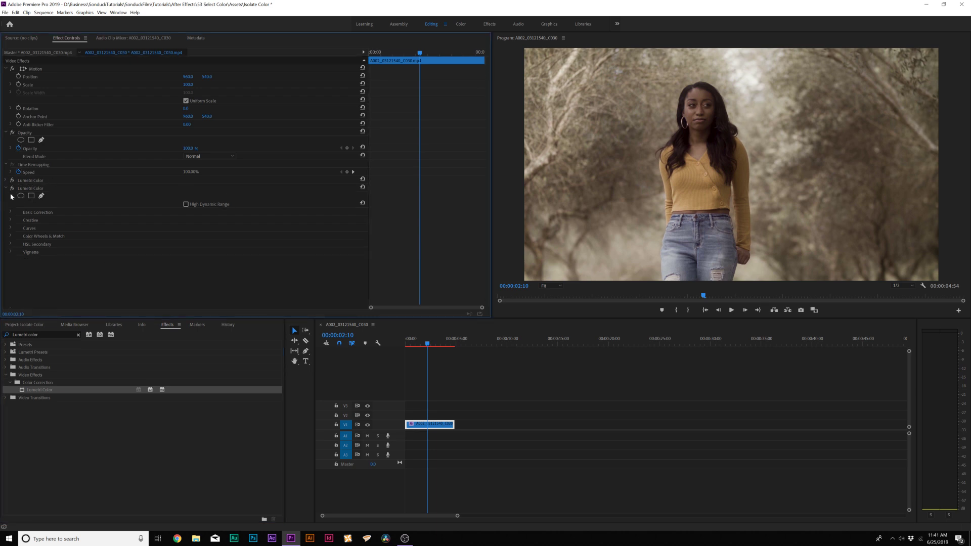
Show the second Lumetri Color's HSL Secondary panel with its Key section expanded
{"action": "left_click", "coordinate": [461, 24]}
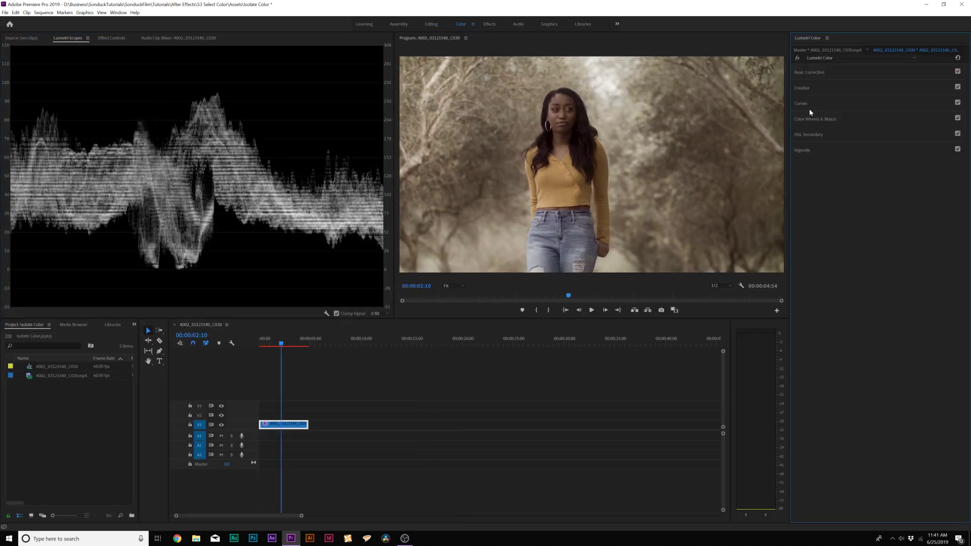
{"action": "left_click", "coordinate": [815, 134]}
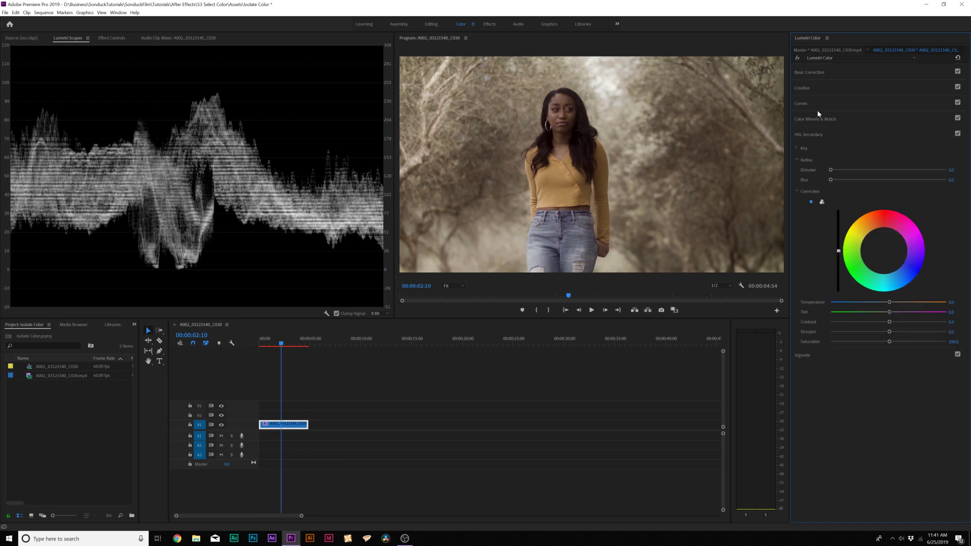
{"action": "left_click", "coordinate": [820, 77]}
{"action": "left_click", "coordinate": [819, 77]}
{"action": "left_click", "coordinate": [812, 134]}
{"action": "left_click", "coordinate": [796, 147]}
{"action": "left_click", "coordinate": [797, 147]}
{"action": "left_click", "coordinate": [796, 147]}
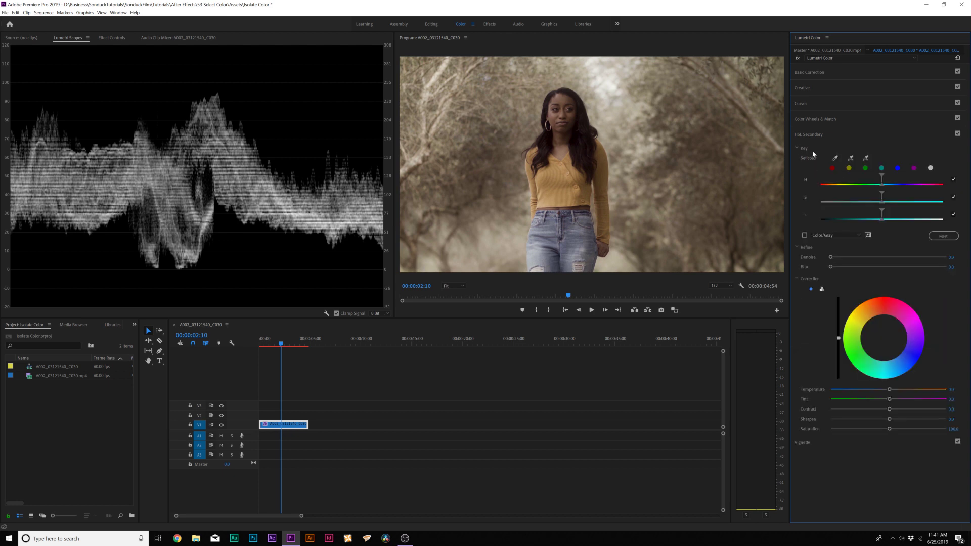
Key the yellow sweater with the Set color eyedropper, previewing it as colour over grey
{"action": "left_click", "coordinate": [848, 169]}
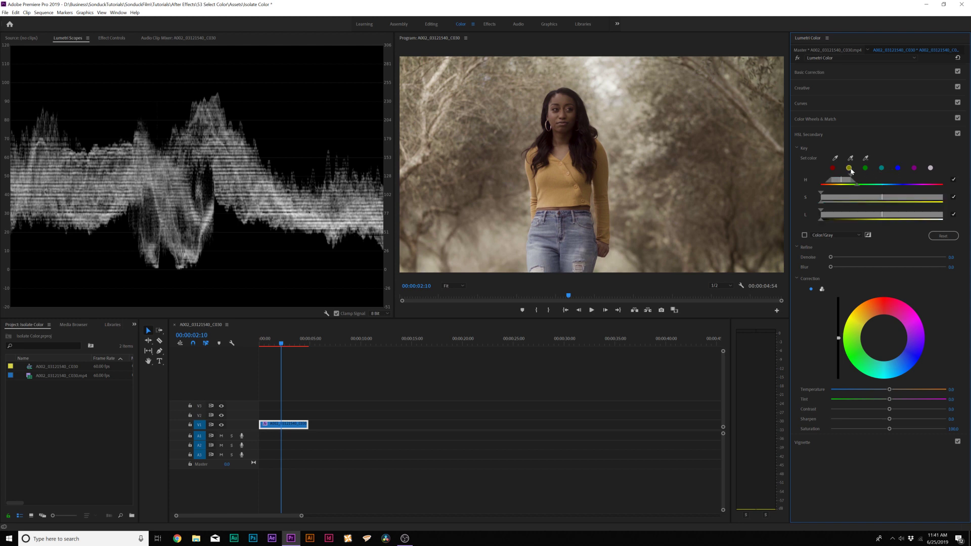
{"action": "left_click", "coordinate": [804, 235]}
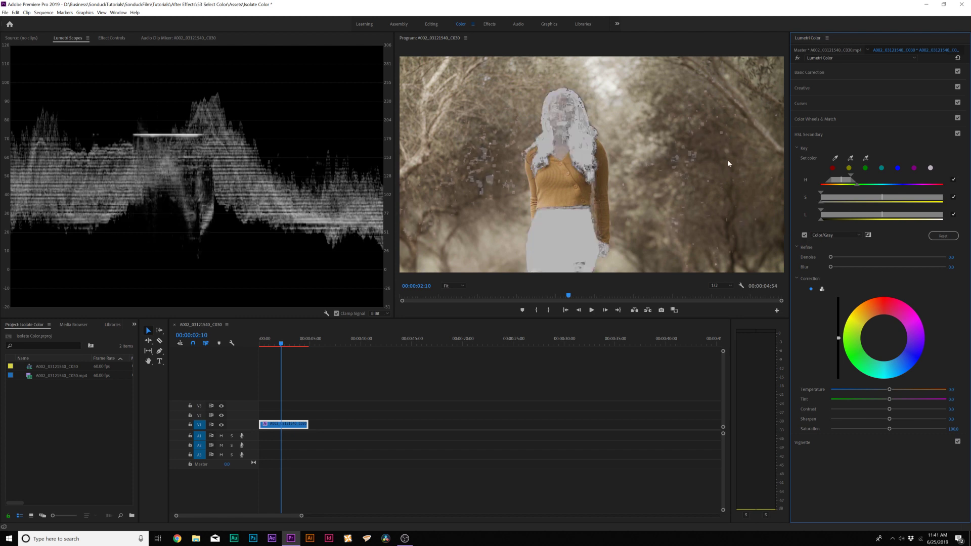
{"action": "left_click", "coordinate": [835, 159]}
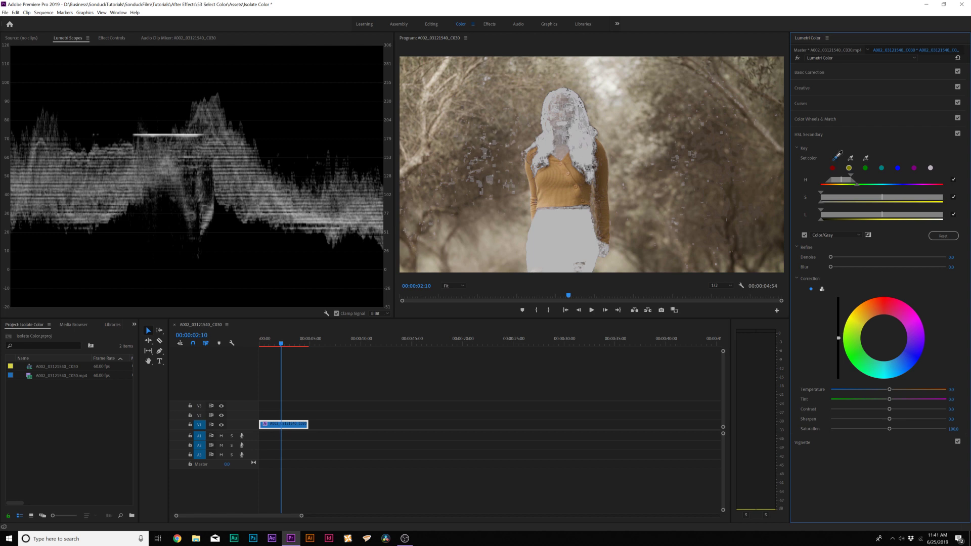
{"action": "left_click", "coordinate": [559, 176]}
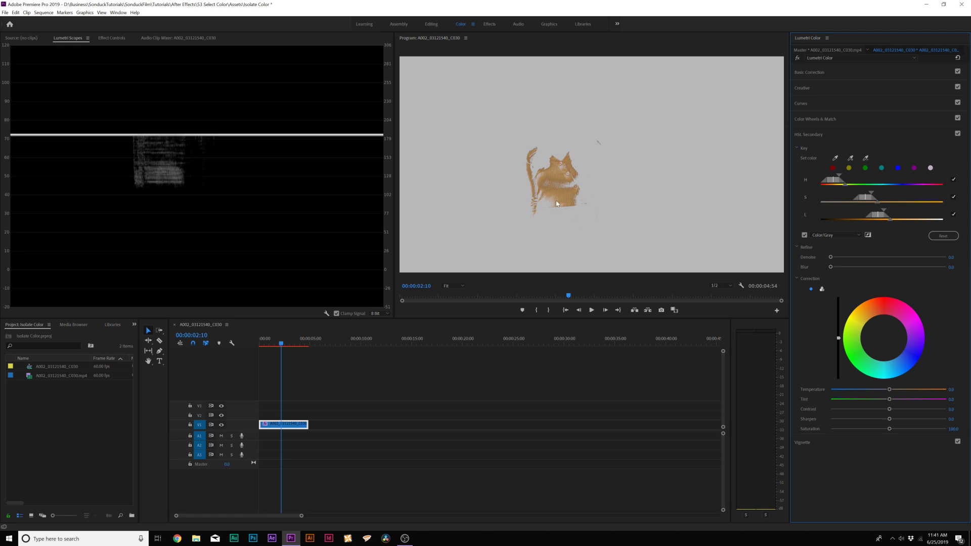
Add more of the sweater's tones, including its edges, with the plus eyedropper
{"action": "left_click", "coordinate": [850, 158]}
{"action": "left_click", "coordinate": [545, 203]}
{"action": "left_click", "coordinate": [849, 158]}
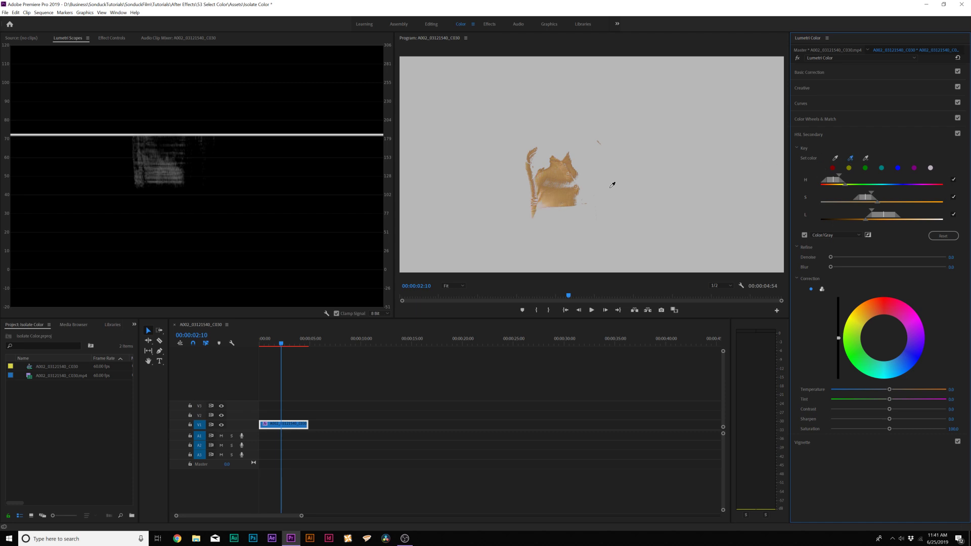
{"action": "left_click", "coordinate": [582, 191]}
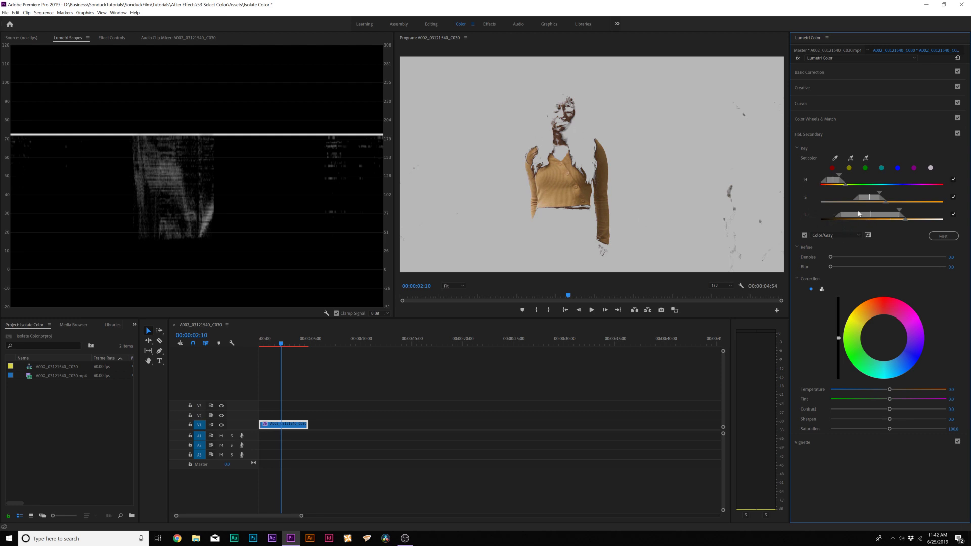
Narrow the sweater key's L range from the top and set Refine Blur to 16.0
{"action": "left_click_drag", "start_coordinate": [900, 211], "coordinate": [875, 196]}
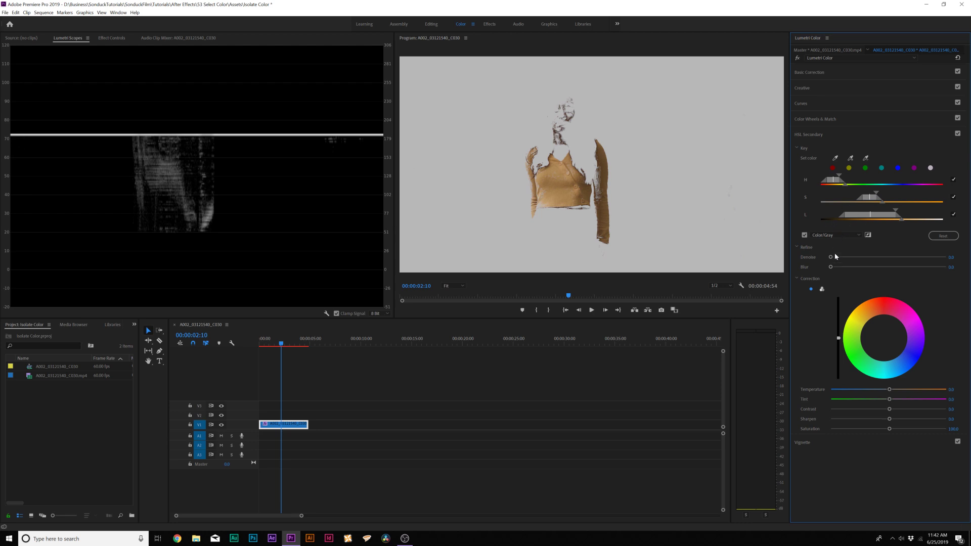
{"action": "left_click_drag", "start_coordinate": [831, 267], "coordinate": [870, 267]}
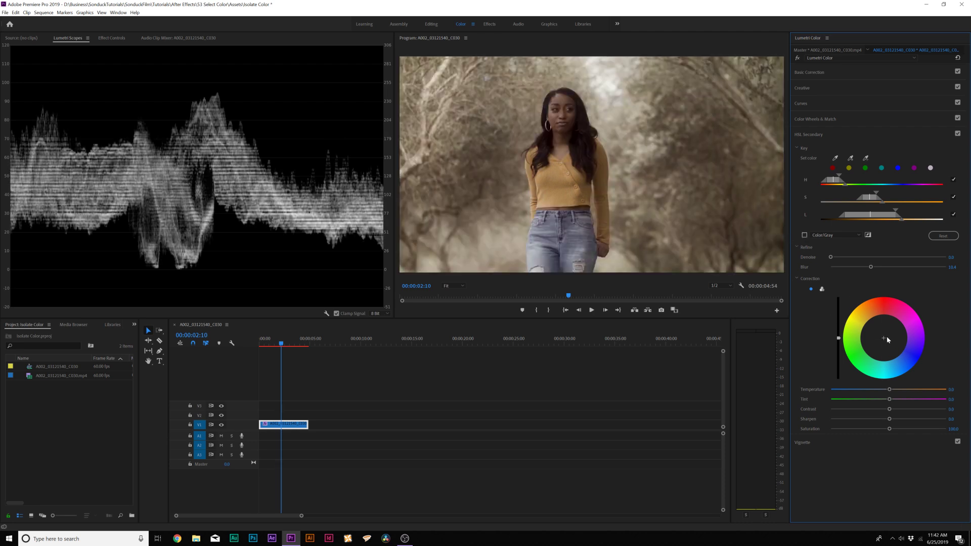
Nudge the sweater toward warm yellow on the correction wheel, then collapse the second Lumetri Color
{"action": "left_click_drag", "start_coordinate": [883, 338], "coordinate": [875, 327]}
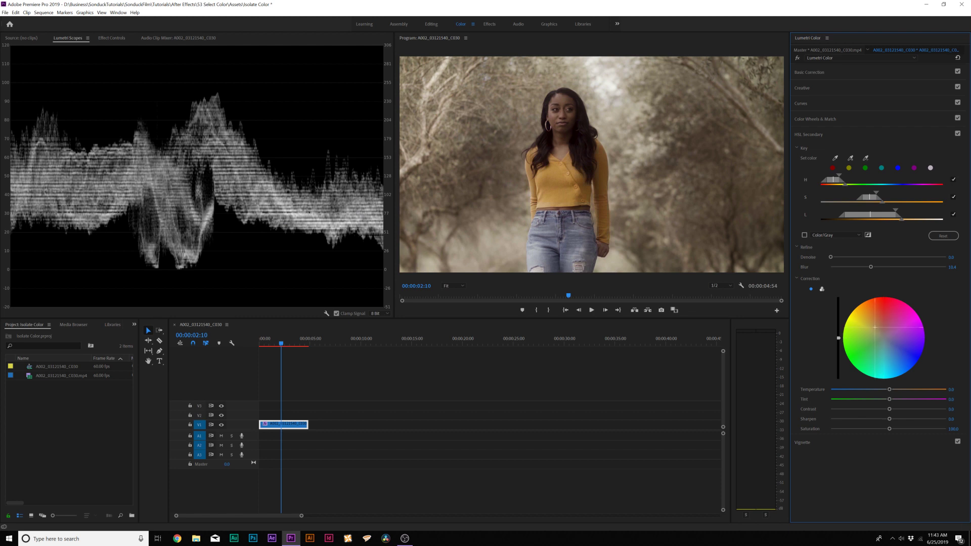
{"action": "left_click", "coordinate": [111, 38]}
{"action": "left_click", "coordinate": [6, 189]}
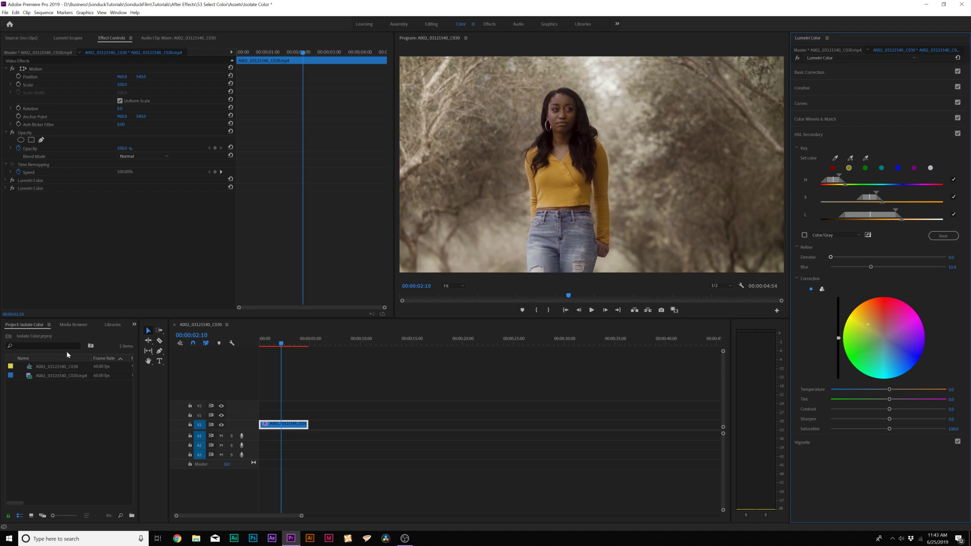
Copy and paste the second Lumetri Color, resetting the copy as a fresh third effect
{"action": "left_click", "coordinate": [29, 188]}
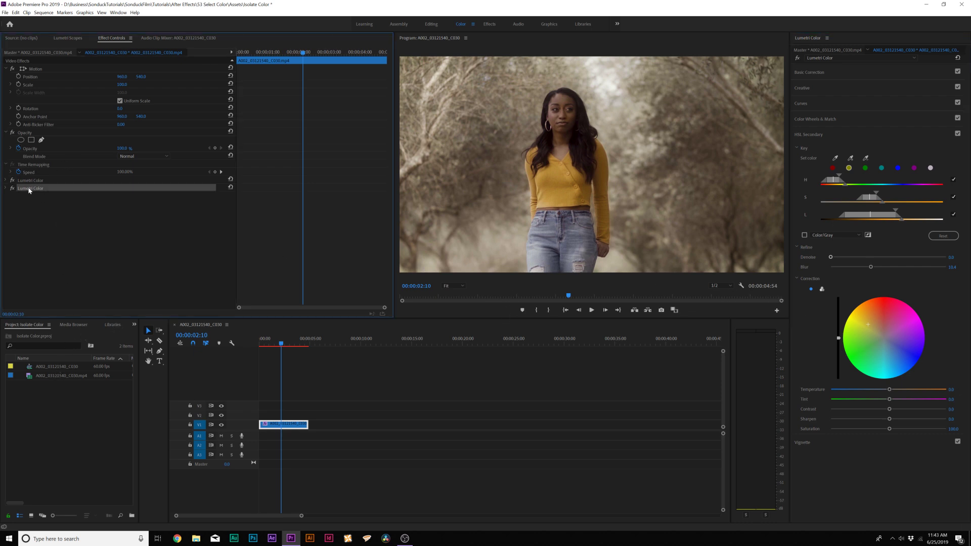
{"action": "key", "text": "ctrl+c"}
{"action": "key", "text": "ctrl+v"}
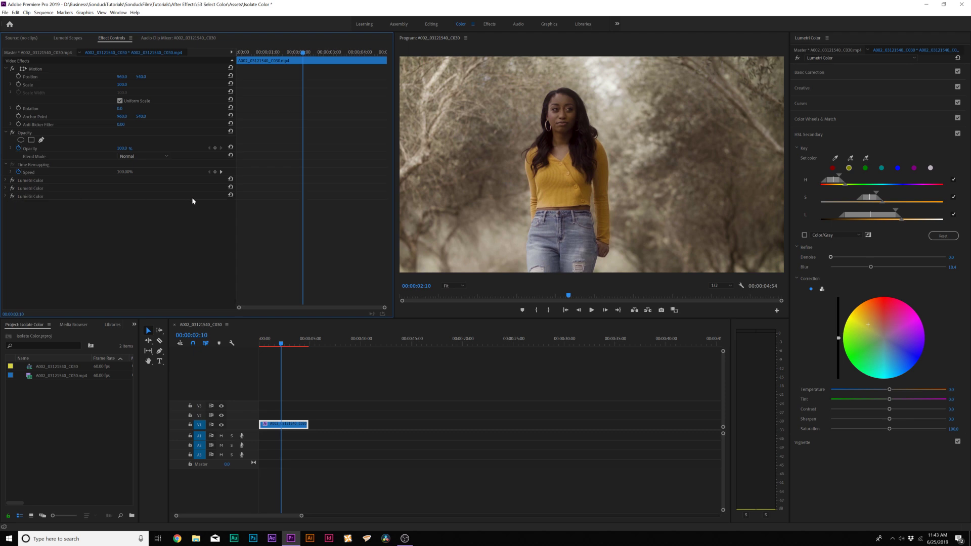
{"action": "left_click", "coordinate": [231, 195]}
{"action": "left_click", "coordinate": [188, 196]}
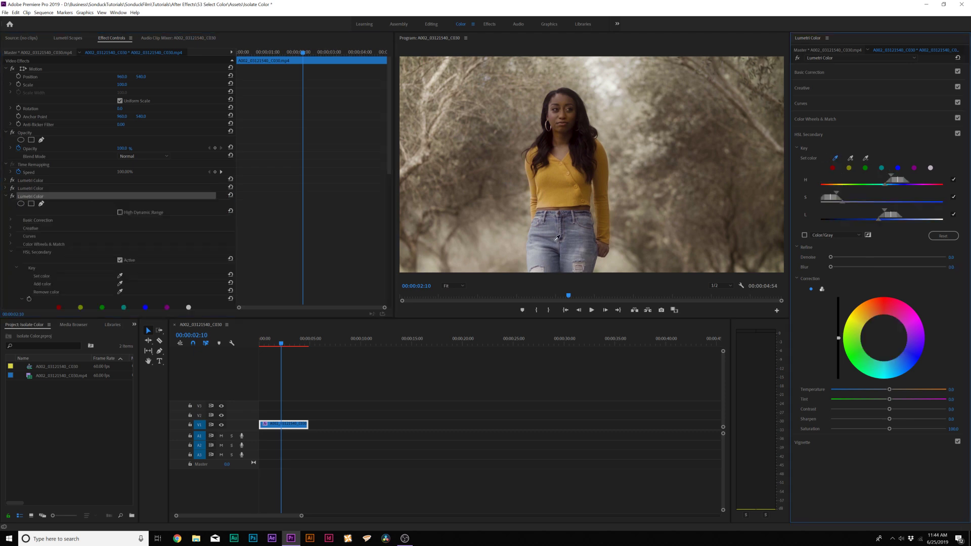
Key the blue jeans over grey, adding more jeans tones with the plus eyedropper
{"action": "left_click", "coordinate": [535, 258]}
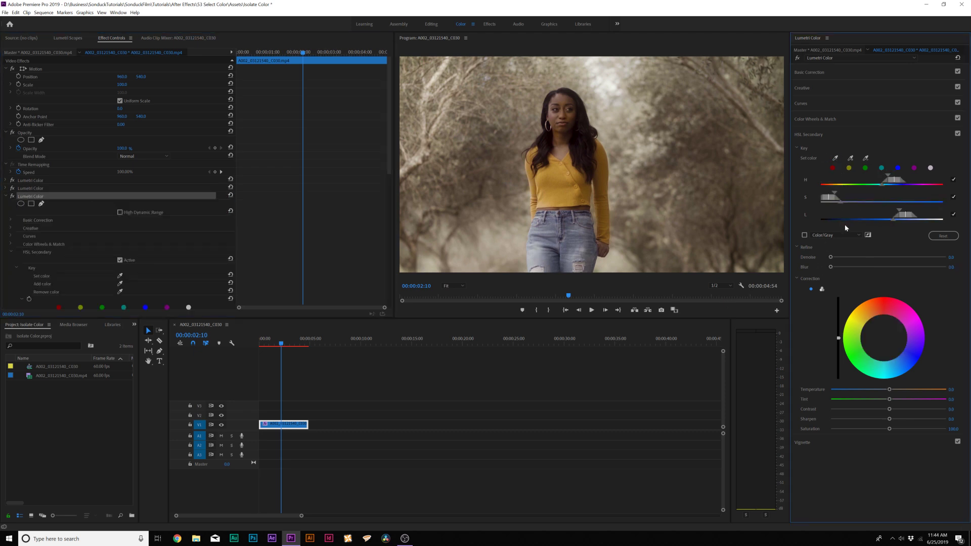
{"action": "left_click", "coordinate": [804, 235]}
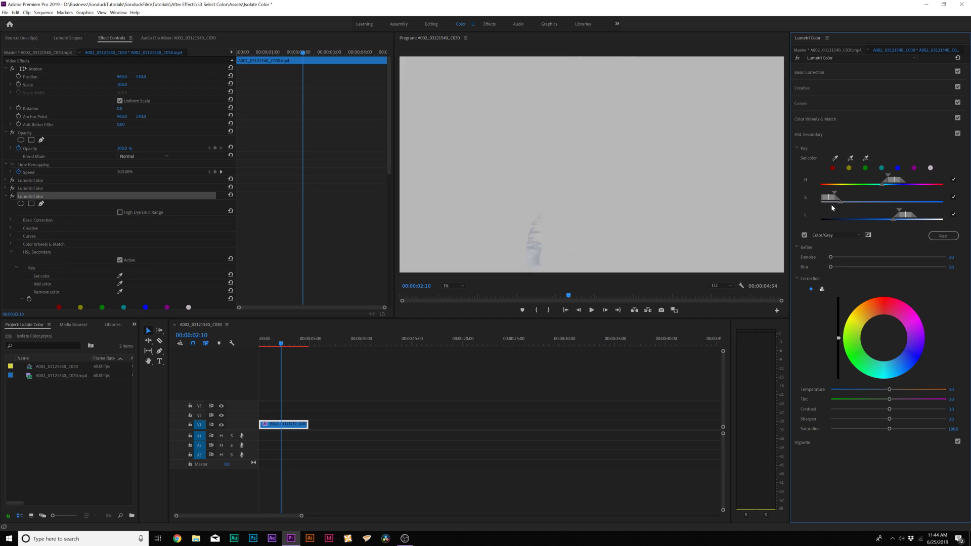
{"action": "left_click", "coordinate": [850, 158]}
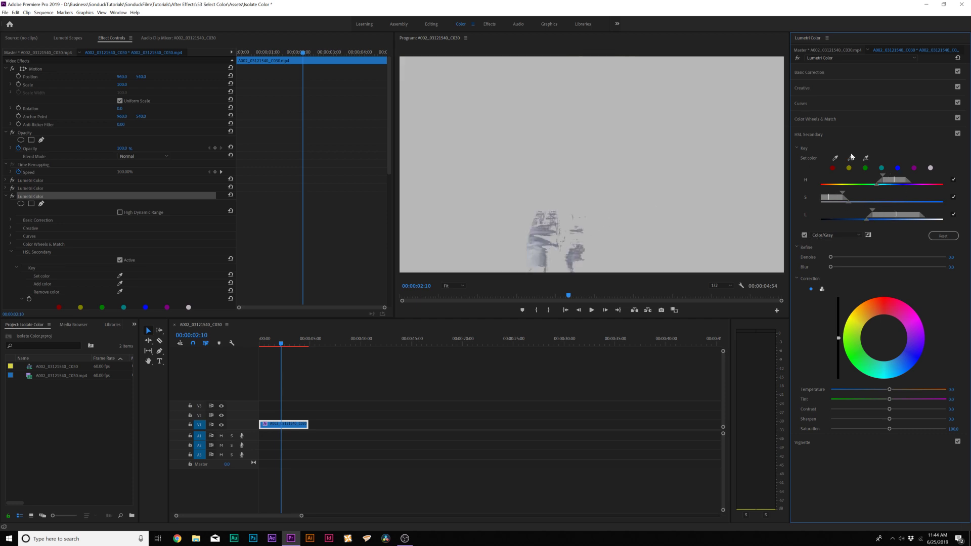
{"action": "left_click", "coordinate": [623, 248]}
{"action": "left_click", "coordinate": [580, 264]}
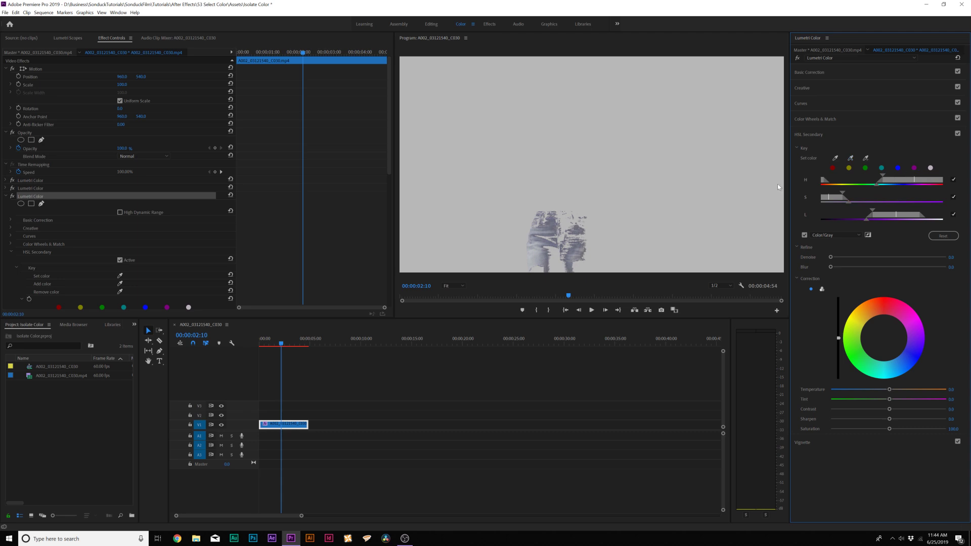
{"action": "left_click", "coordinate": [589, 242]}
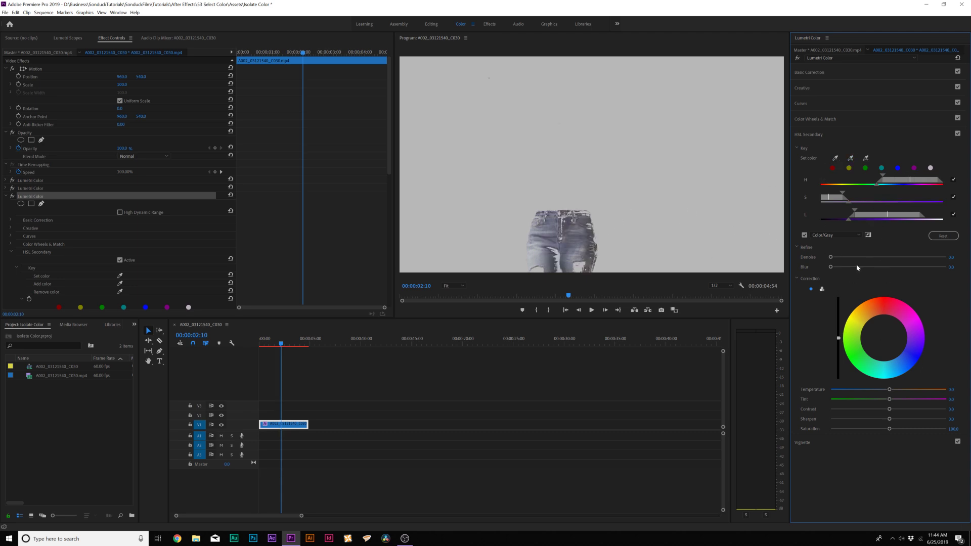
Refine the jeans key with denoise about 31 and blur, shift its tint, and cool temperature to -15.4
{"action": "left_click_drag", "start_coordinate": [830, 257], "coordinate": [868, 257]}
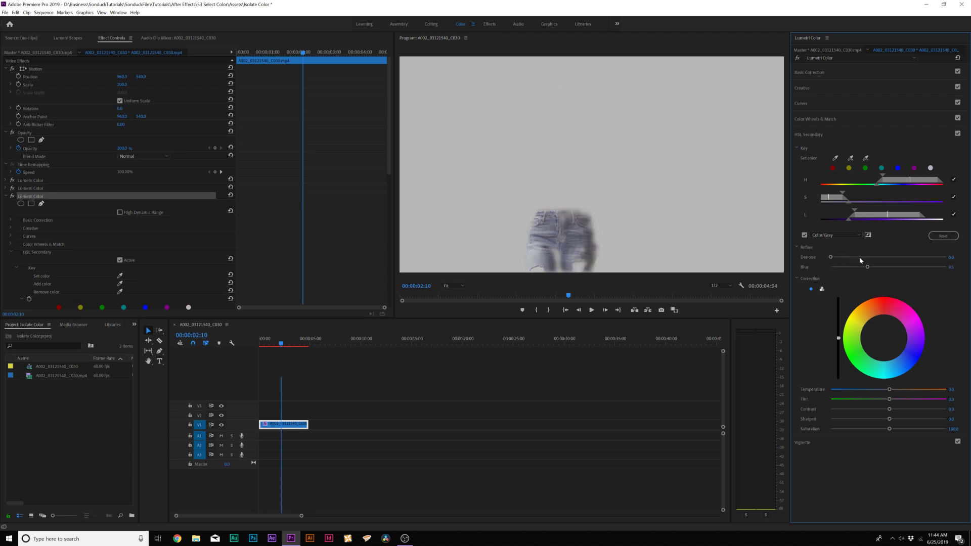
{"action": "left_click_drag", "start_coordinate": [857, 257], "coordinate": [865, 259]}
{"action": "left_click_drag", "start_coordinate": [883, 338], "coordinate": [902, 349]}
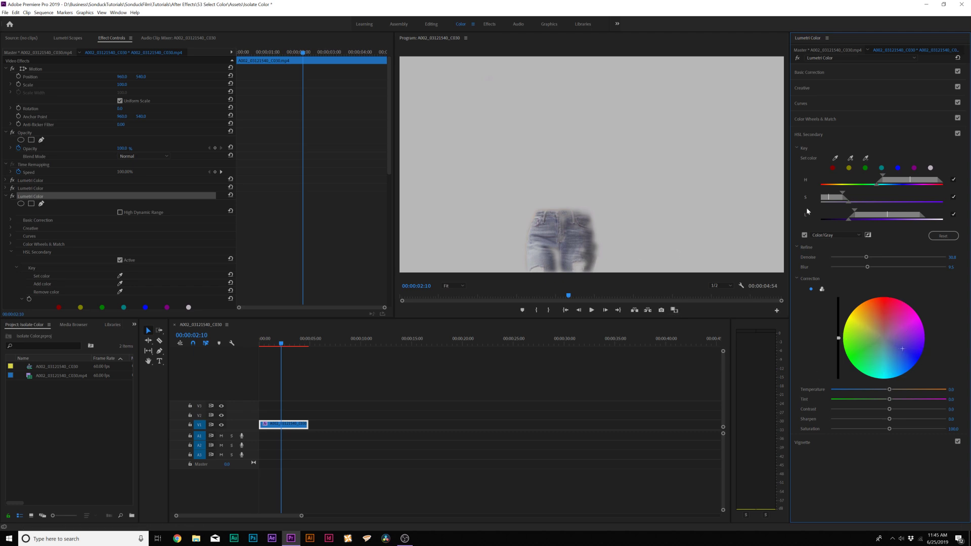
{"action": "left_click", "coordinate": [804, 235]}
{"action": "left_click_drag", "start_coordinate": [888, 390], "coordinate": [910, 411]}
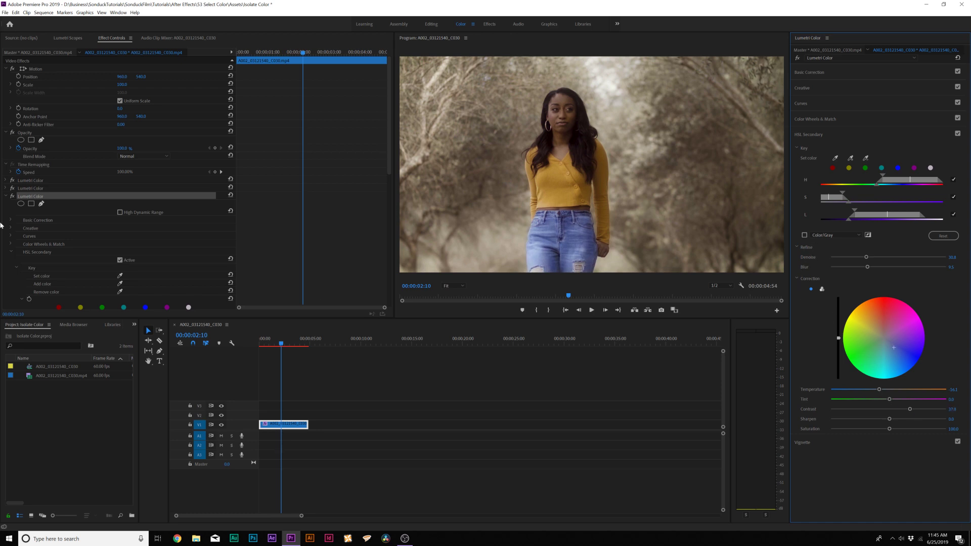
Turn off the second and third Lumetri Color effects using their fx toggles
{"action": "left_click", "coordinate": [12, 196]}
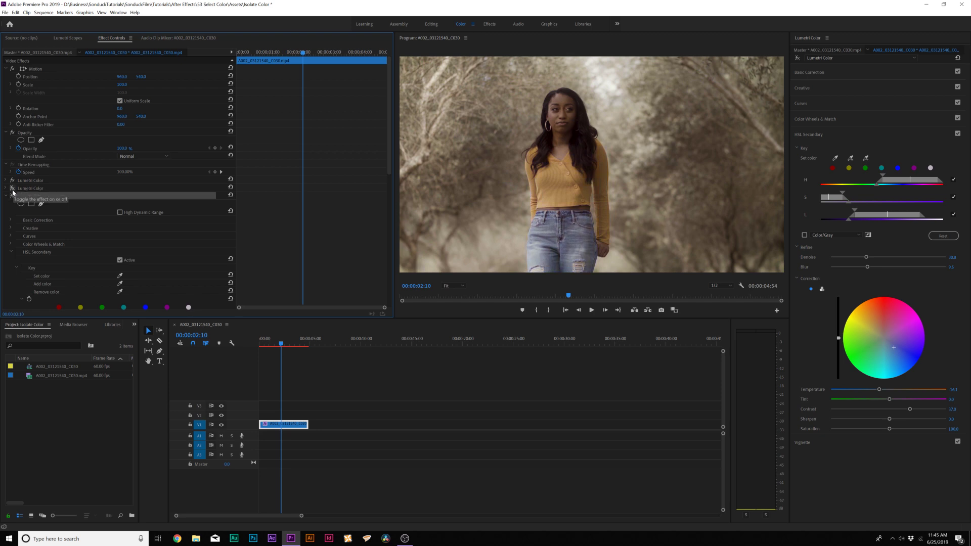
{"action": "left_click", "coordinate": [9, 205]}
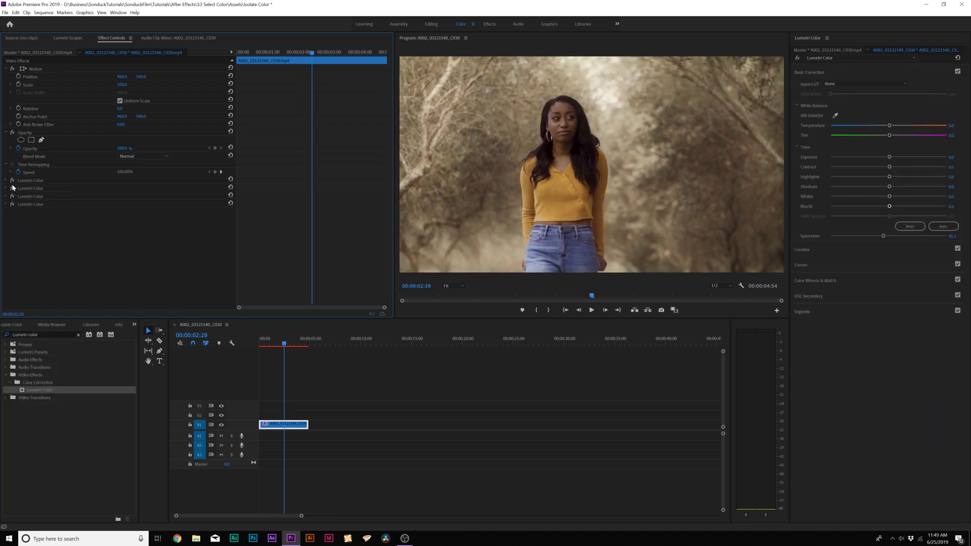
Bypass the sweater and jeans Lumetri Color effects to view the base grade, then re-enable both
{"action": "left_click", "coordinate": [13, 188]}
{"action": "left_click", "coordinate": [12, 196]}
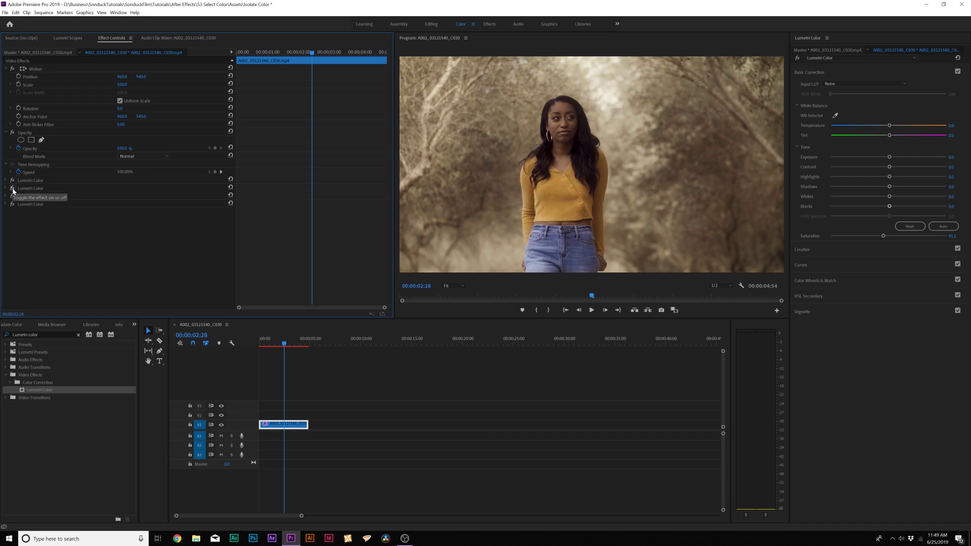
{"action": "left_click", "coordinate": [13, 189]}
{"action": "left_click", "coordinate": [13, 198]}
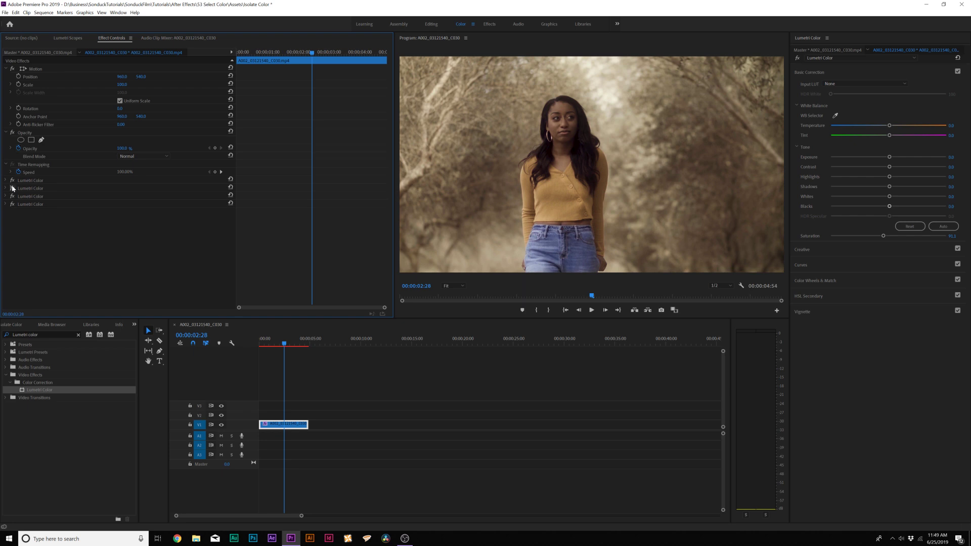